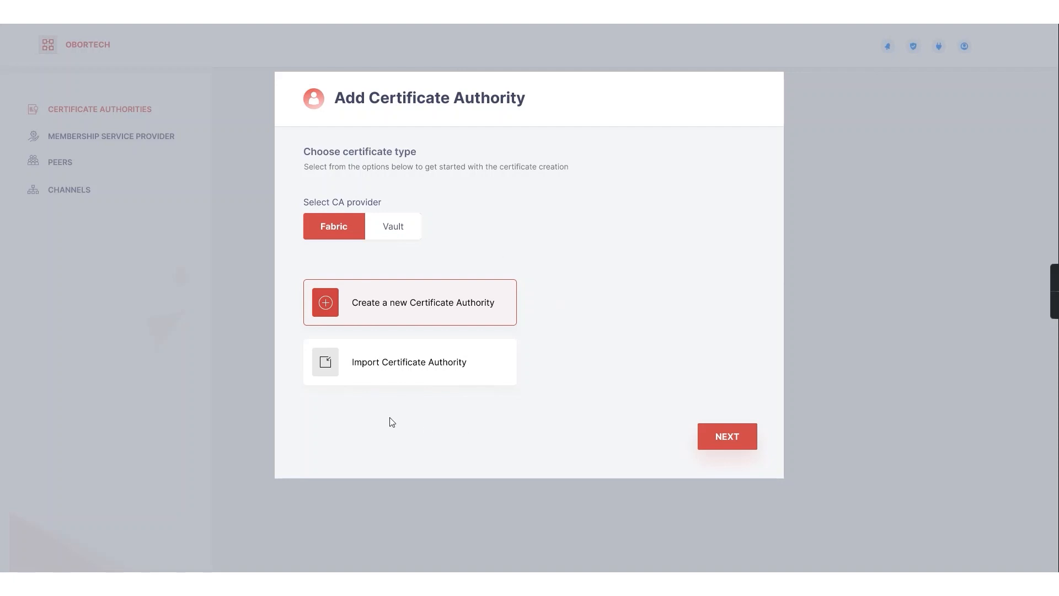
# Choose to create a new Certificate Authority with the Fabric provider and proceed to its certificate details
pyautogui.click(399, 379)
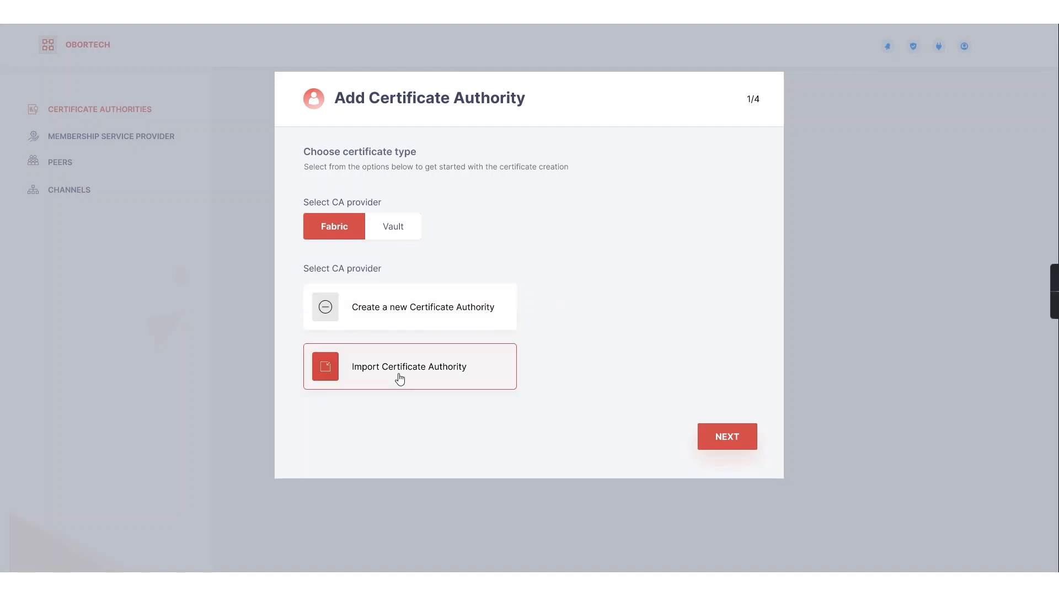
pyautogui.click(437, 313)
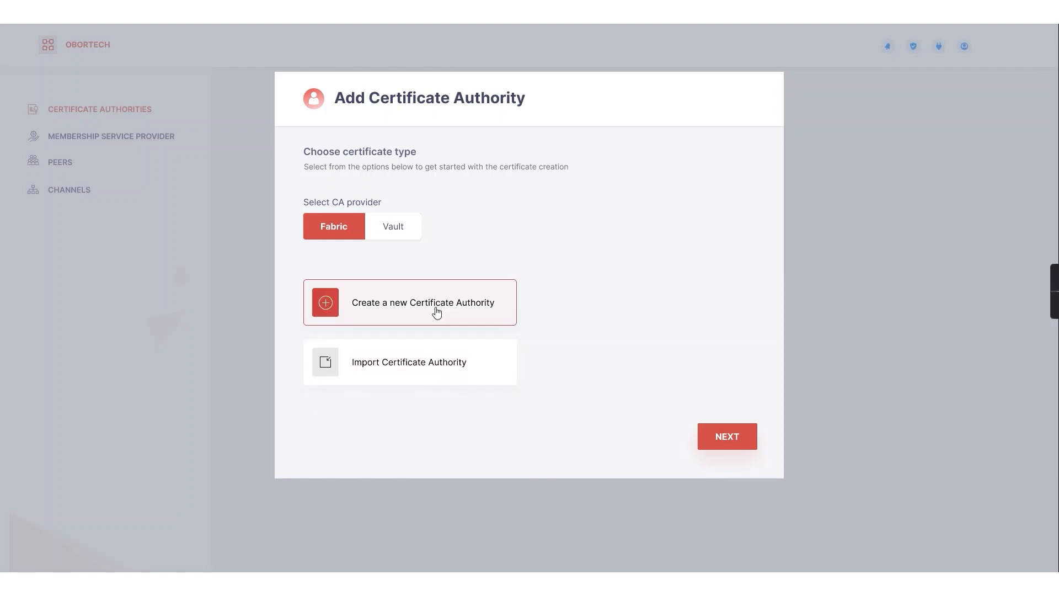
pyautogui.click(711, 446)
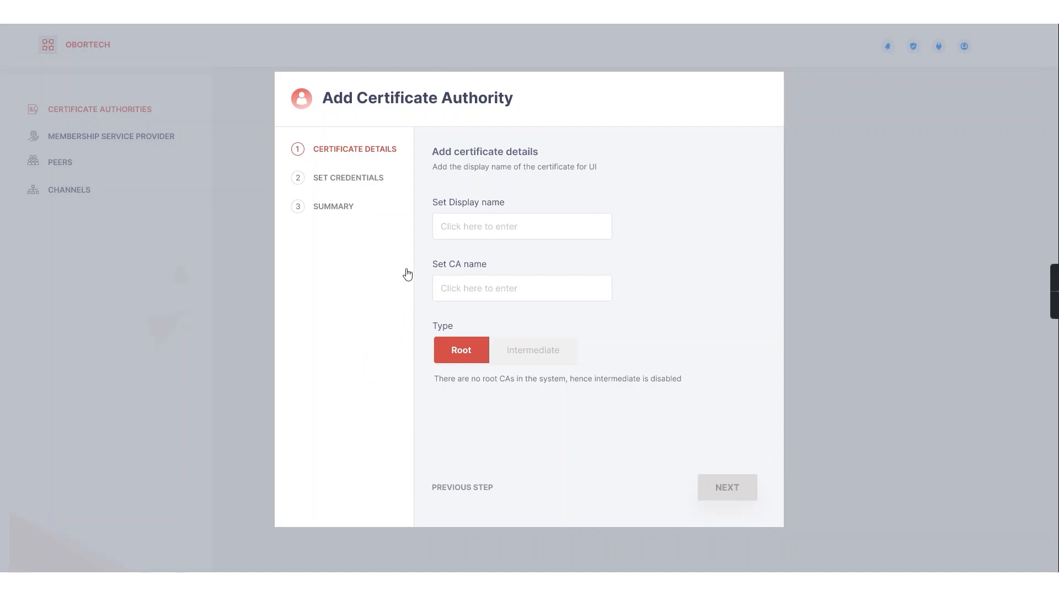
# Create the root Certificate Authority "Certificate 1_Org 1" with CA name CA1, an admin identity name and a password
pyautogui.click(457, 229)
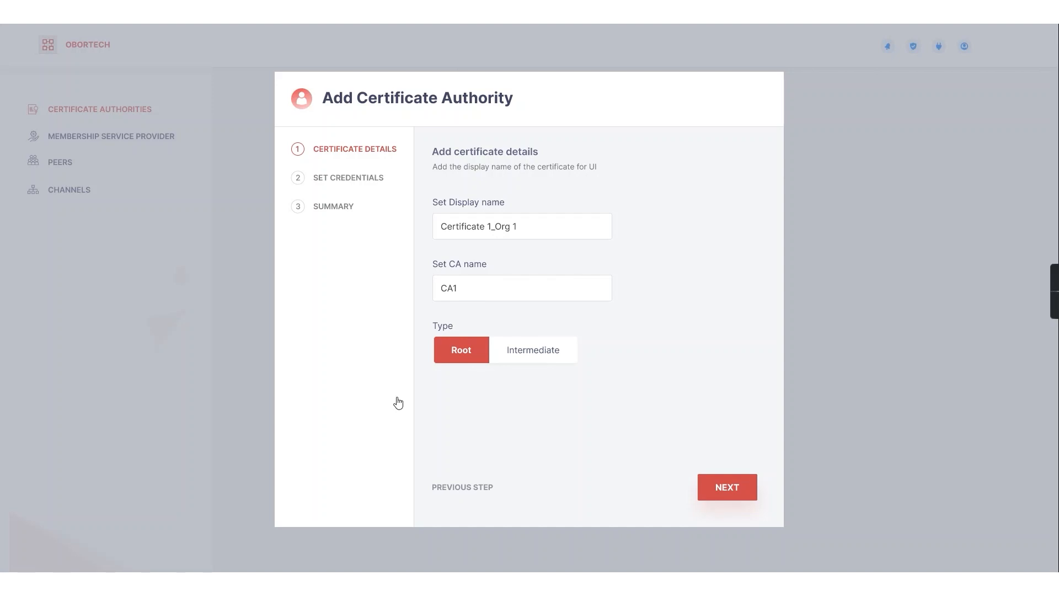
pyautogui.click(732, 491)
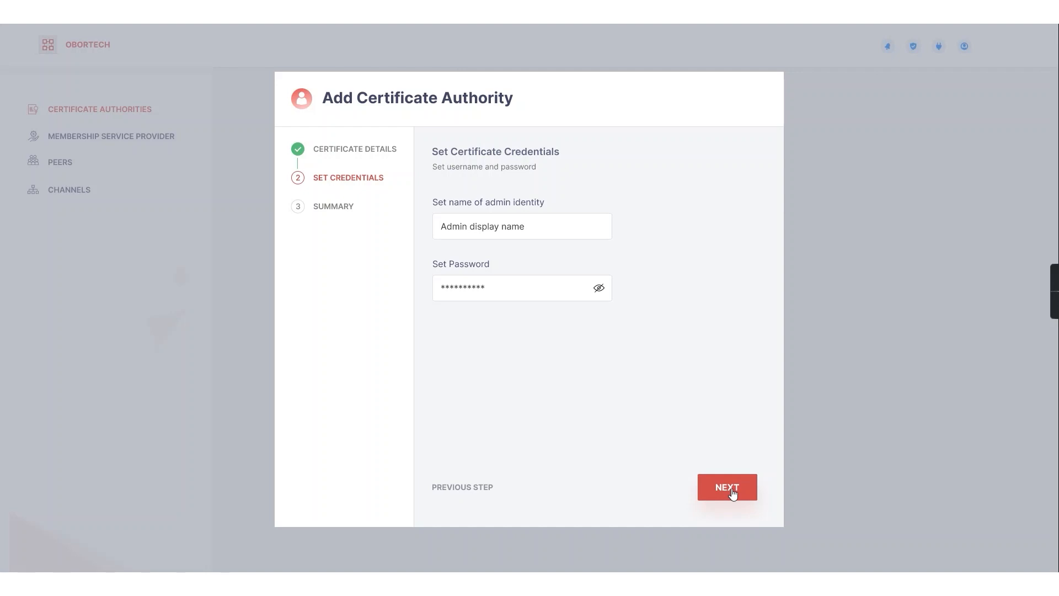
pyautogui.click(733, 494)
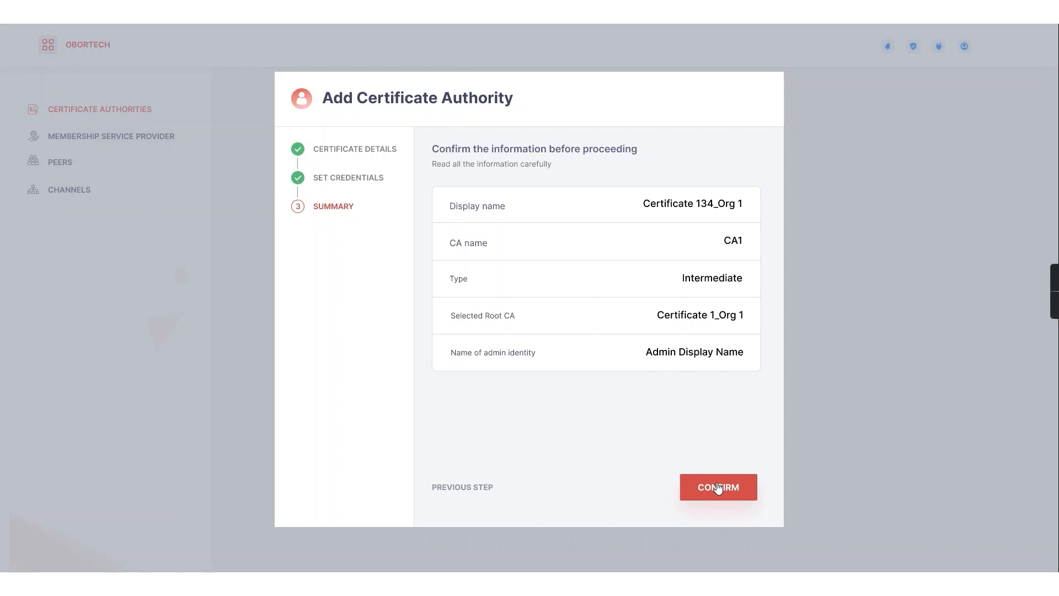
pyautogui.click(718, 488)
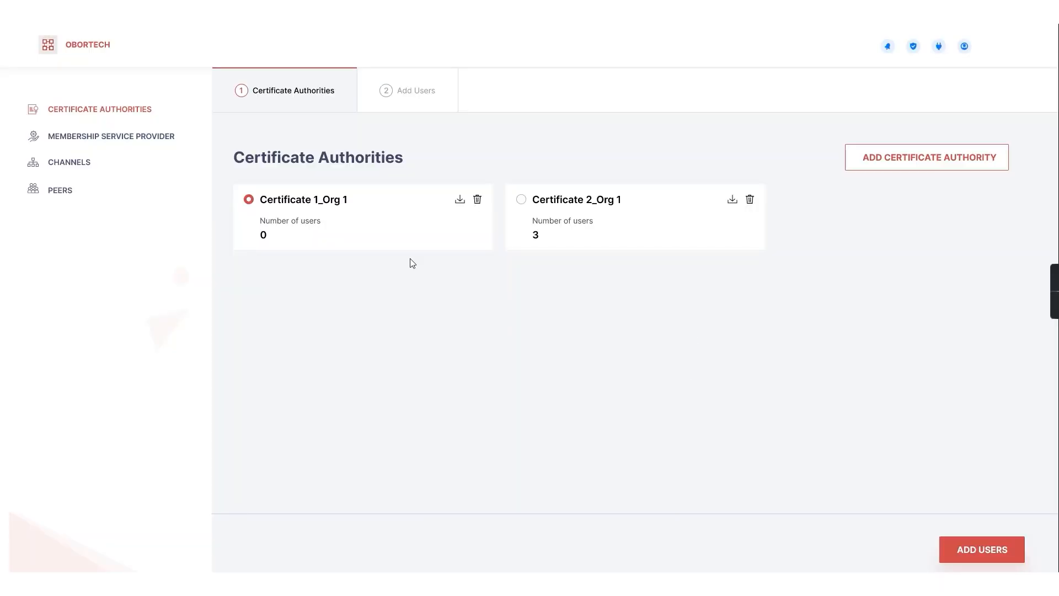
# Add an Intermediate Certificate Authority "Certificate 134_Org 1", CA name CA1, under root Certificate 1_Org 1, with an admin identity name and password
pyautogui.click(875, 166)
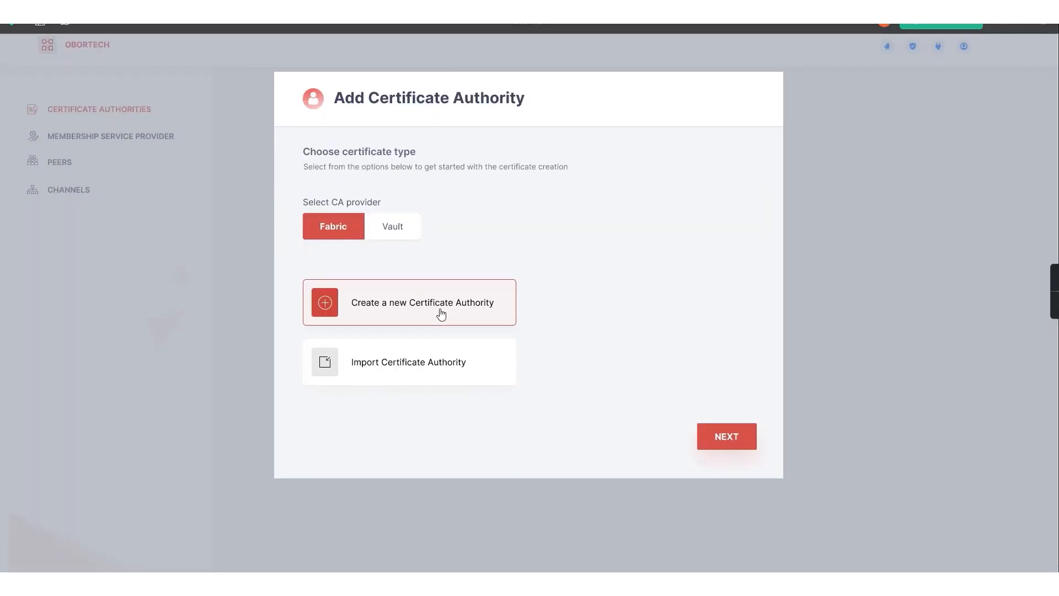
pyautogui.click(438, 310)
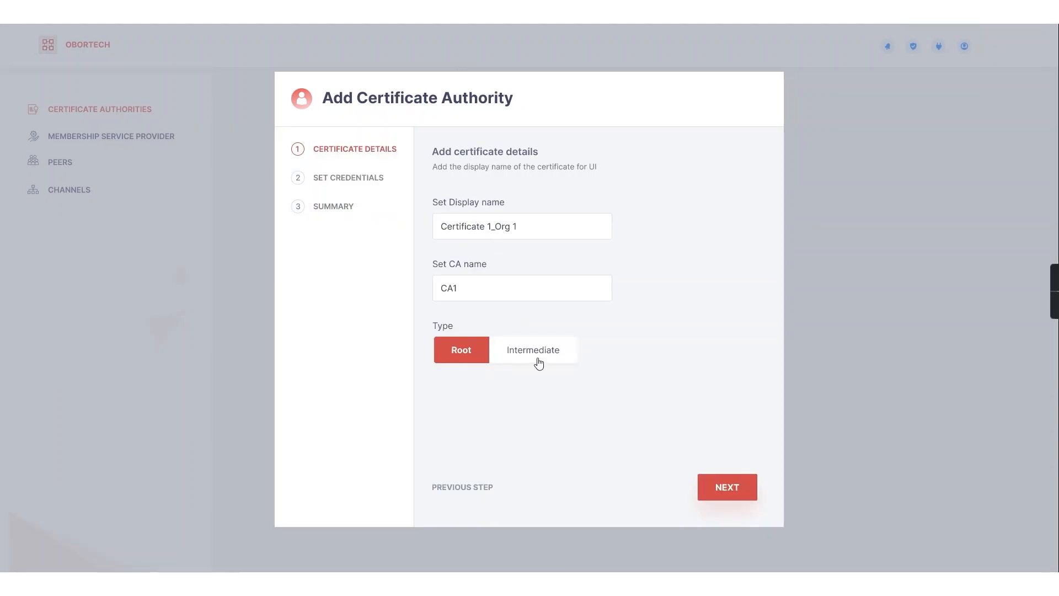
pyautogui.click(539, 363)
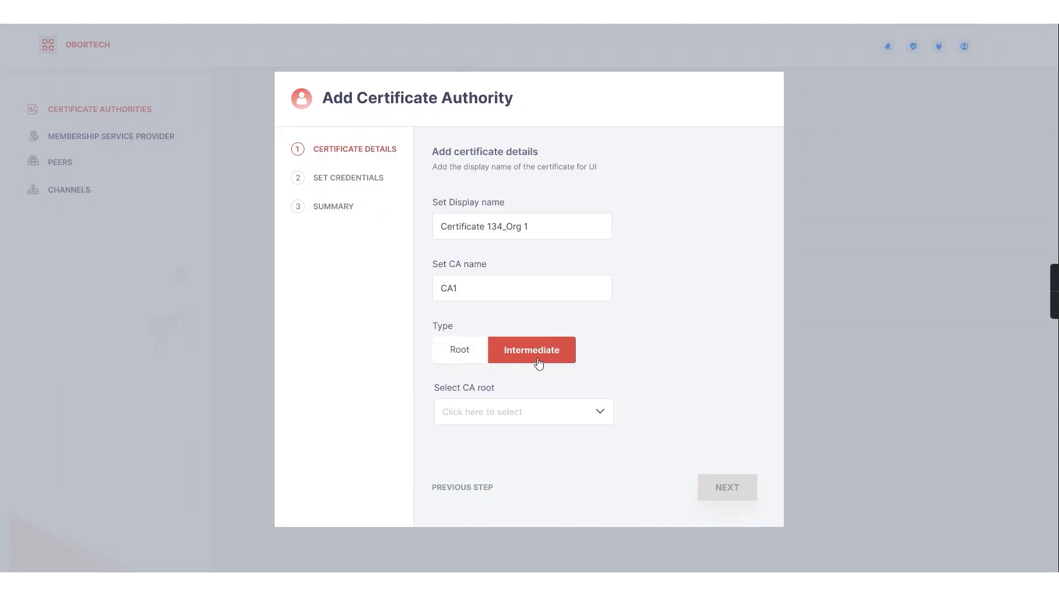
pyautogui.click(513, 422)
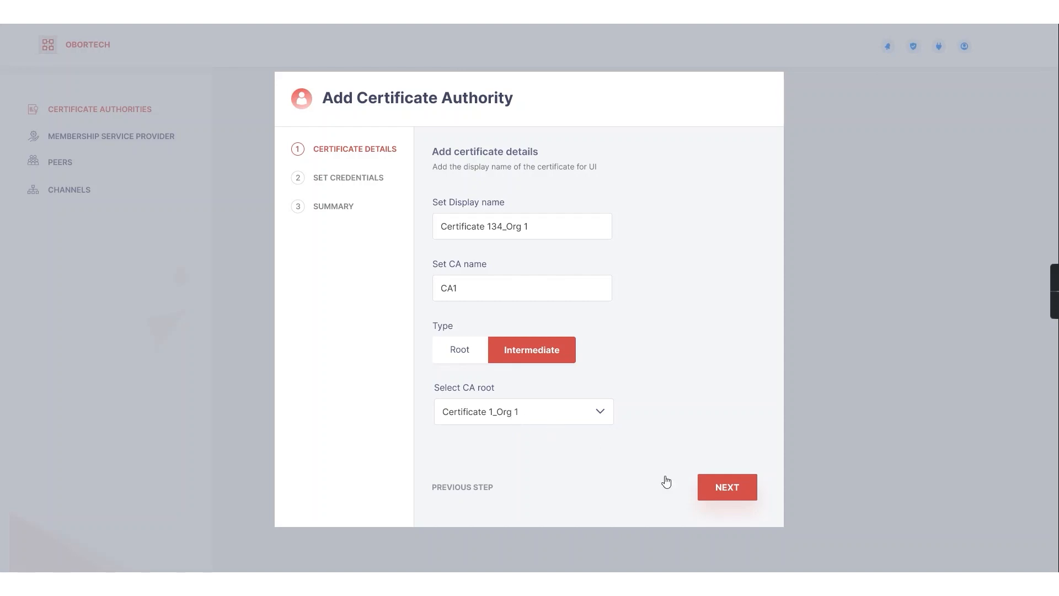
pyautogui.click(718, 489)
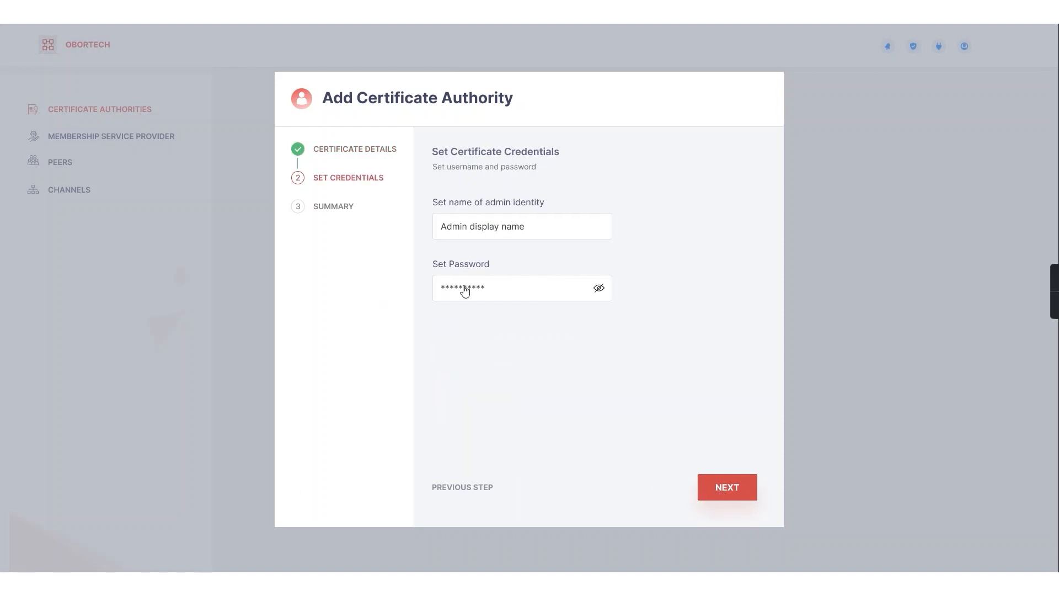
pyautogui.click(723, 489)
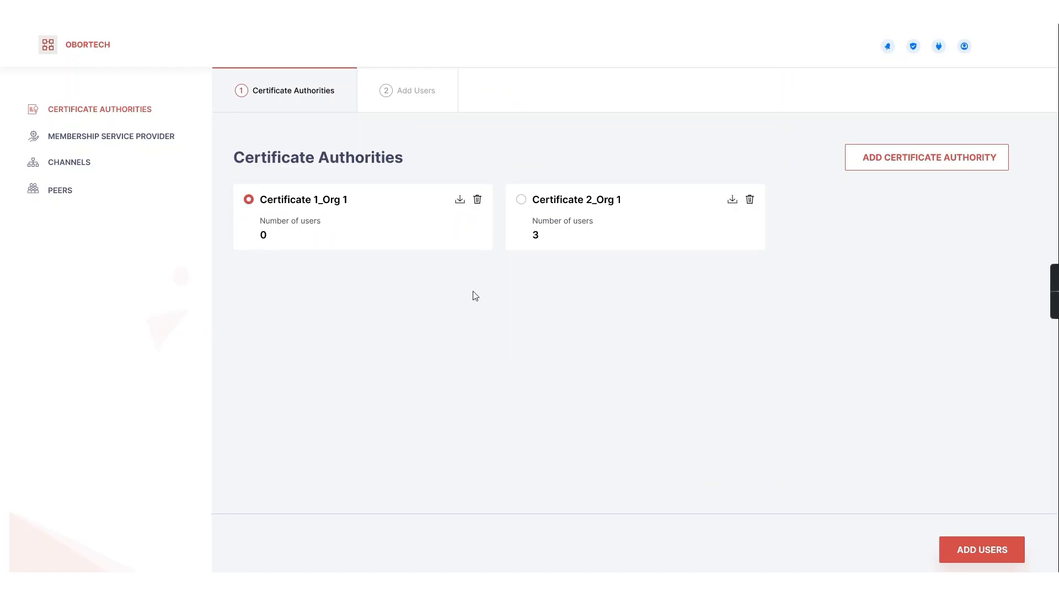
# Start adding a user to Certificate 1_Org 1 and enter the user's enroll ID and enroll secret
pyautogui.click(985, 554)
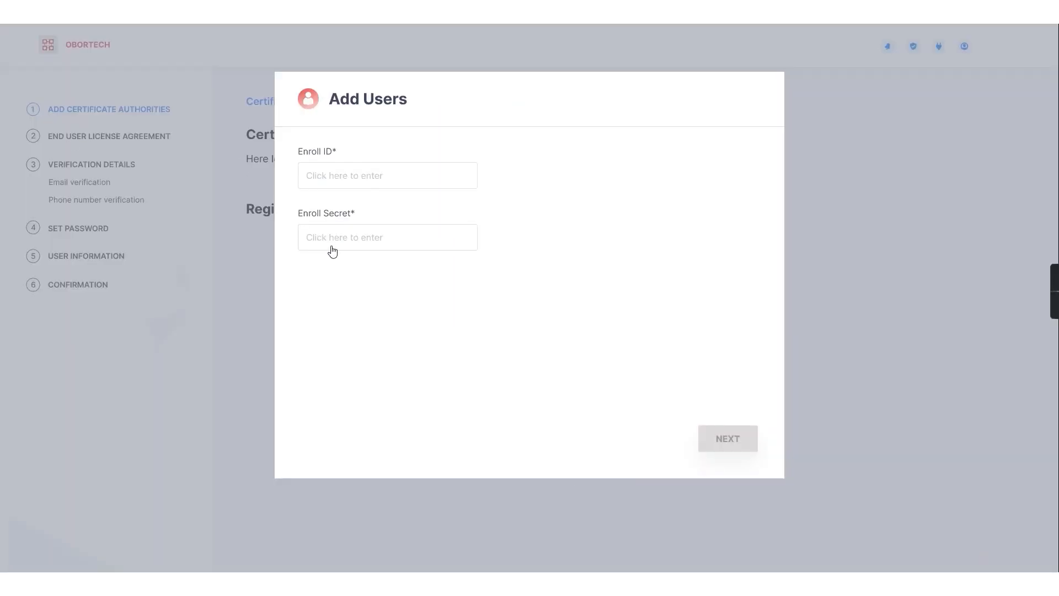
pyautogui.click(345, 182)
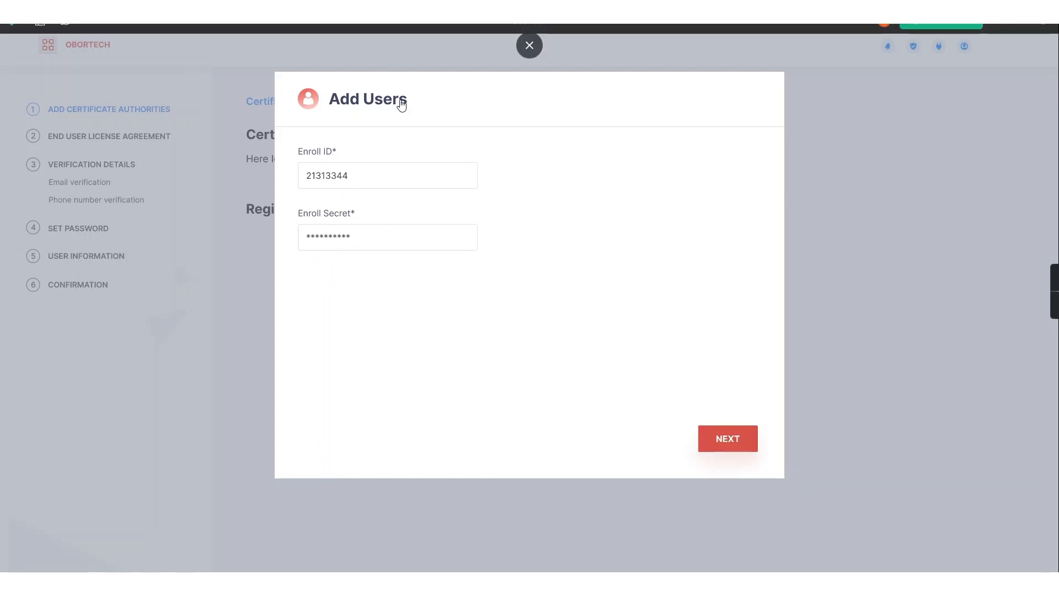
pyautogui.click(724, 446)
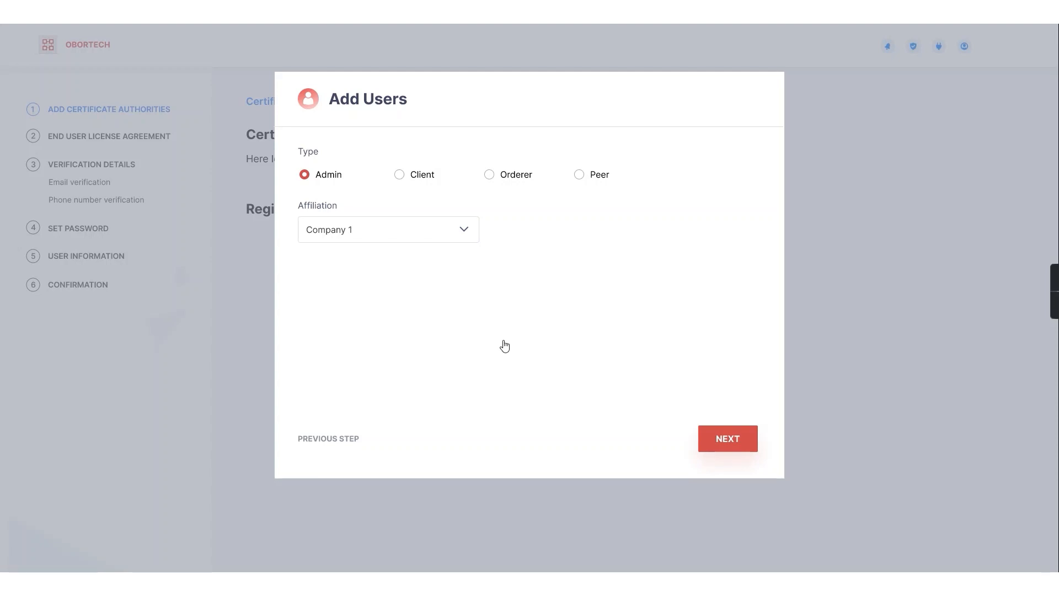
# Complete the user with type Admin, affiliation Company 1 and a maximum of 3 enrollments, without adding attributes
pyautogui.click(504, 341)
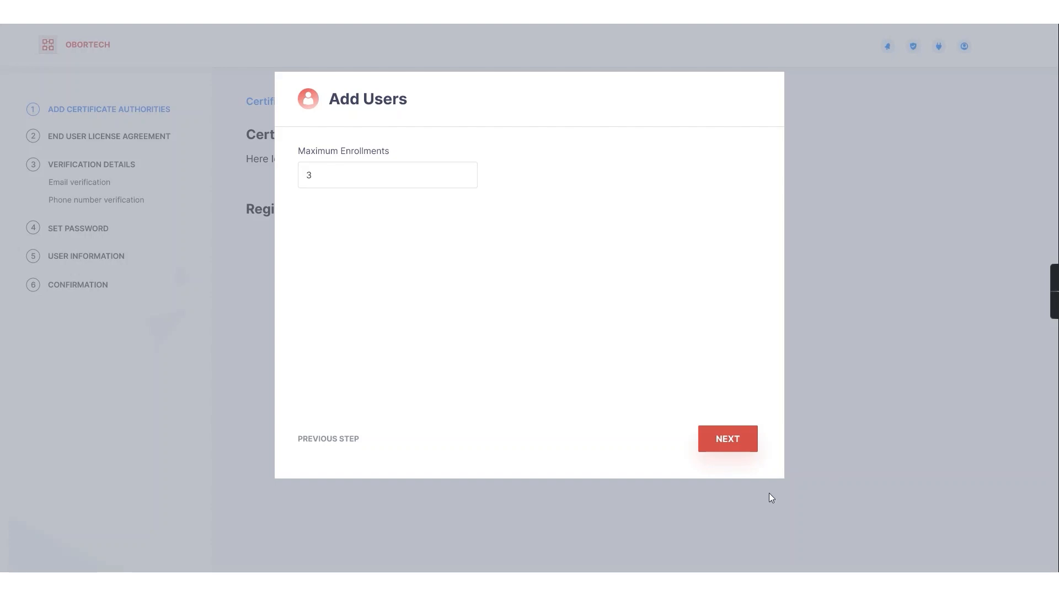
pyautogui.click(733, 440)
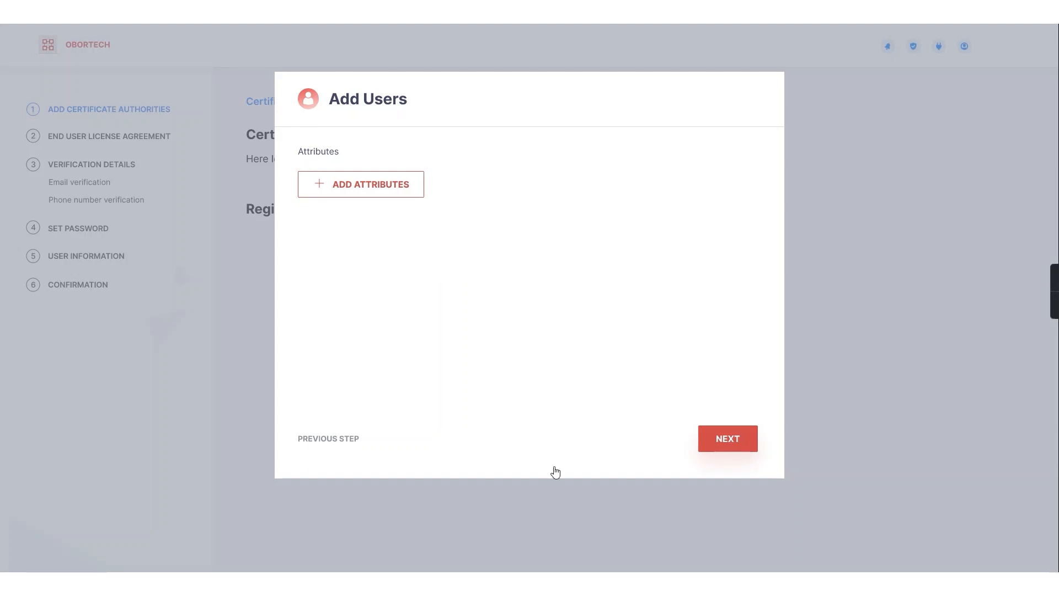
pyautogui.click(714, 442)
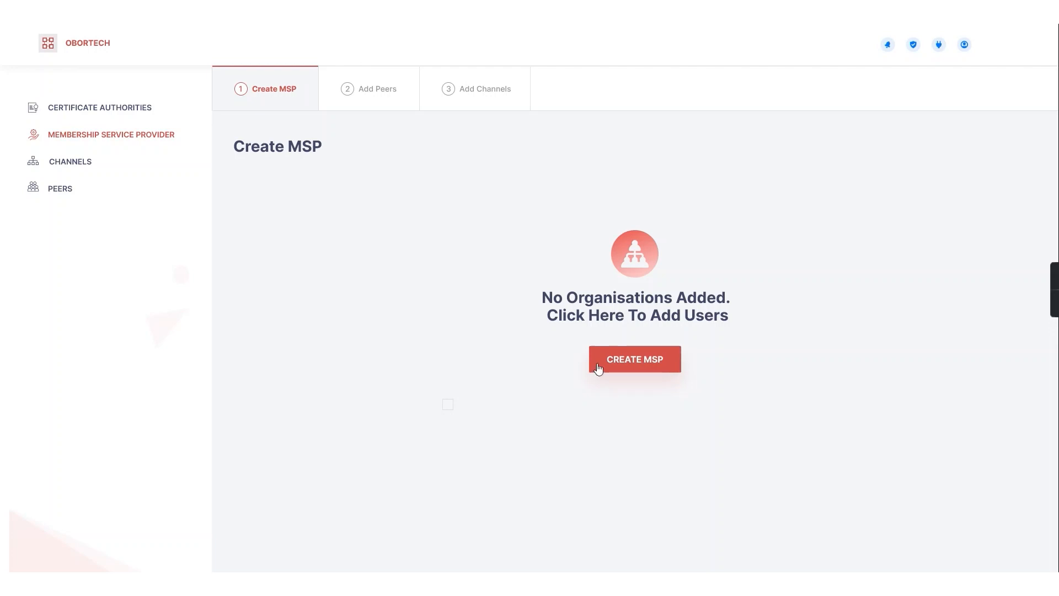
# Create an MSP using CA1 for identity management and CA2 for TLS communication, with the JSON configuration
pyautogui.click(599, 369)
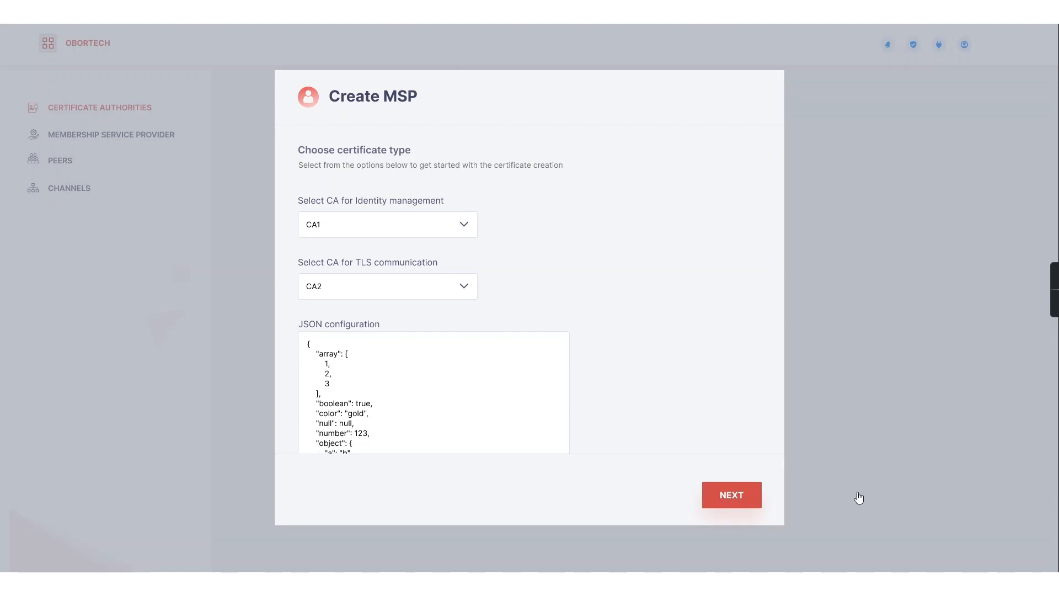
pyautogui.click(732, 495)
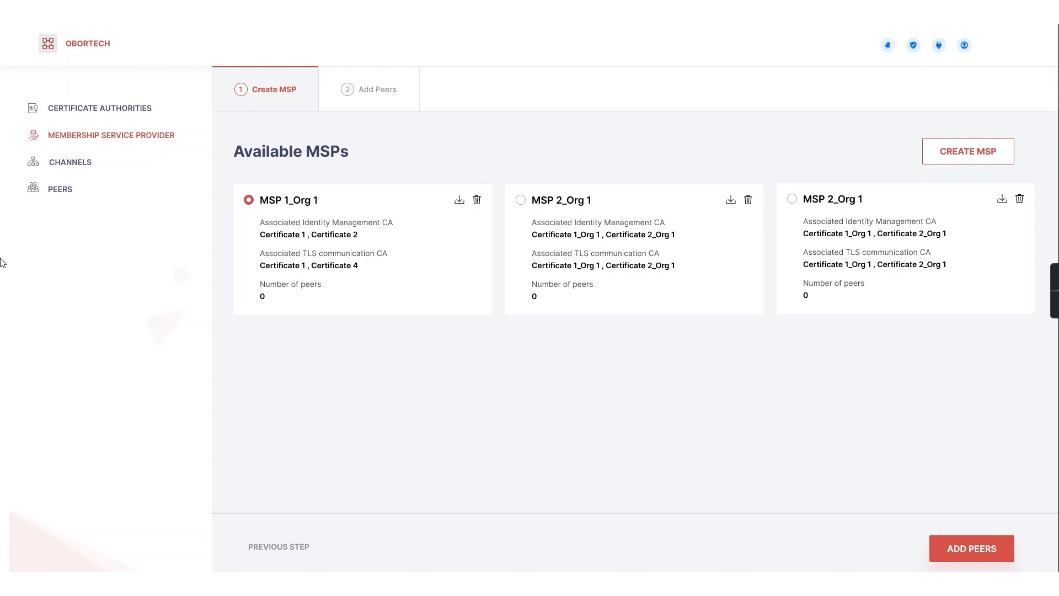
# Add the peer Peer1_org1 with associated identity Peer_service to MSP 1_Org 1, and continue with that peer selected
pyautogui.click(964, 554)
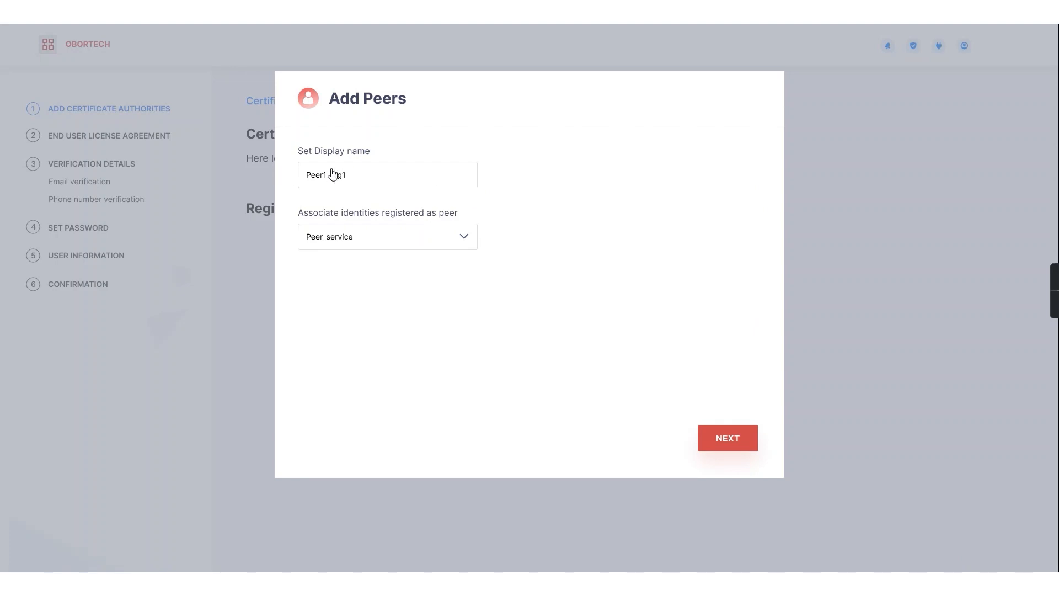
pyautogui.click(714, 447)
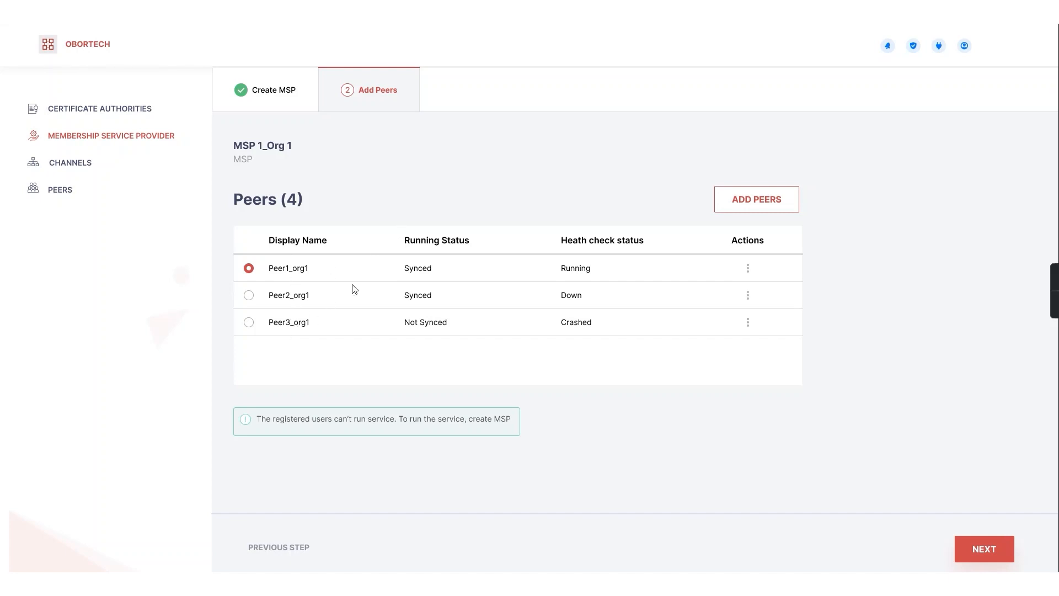
pyautogui.click(987, 549)
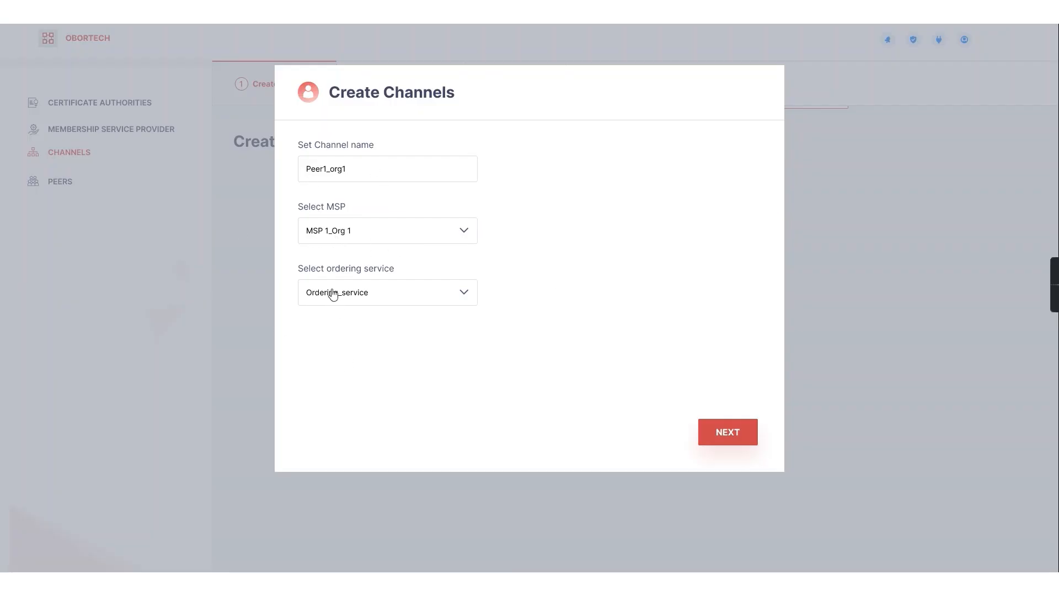
# Create a channel named Peer1_org1 with MSP 1_Org 1 and Ordering_service as the ordering service
pyautogui.click(724, 436)
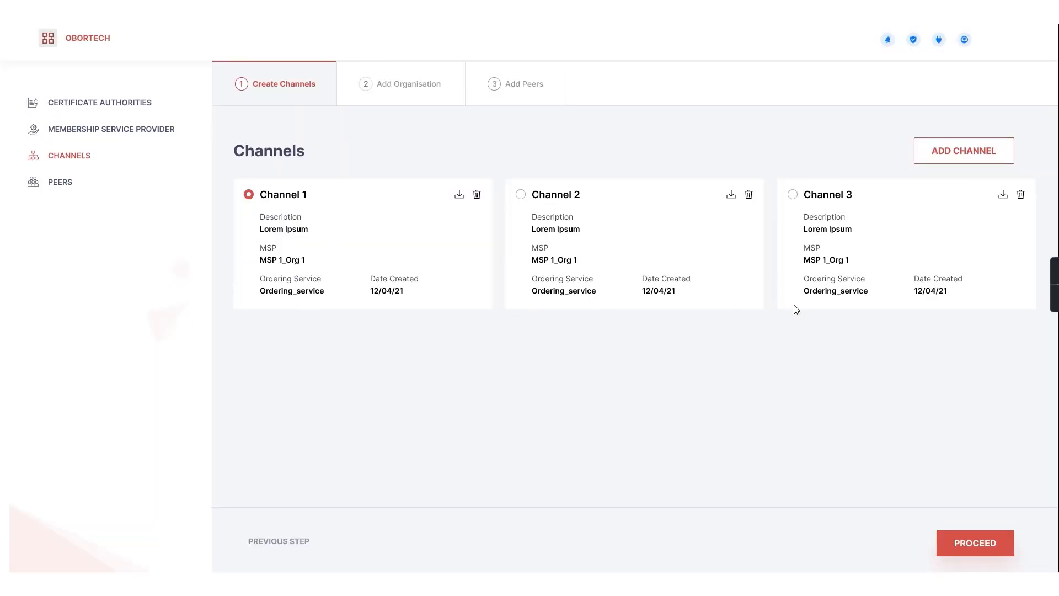
pyautogui.click(954, 548)
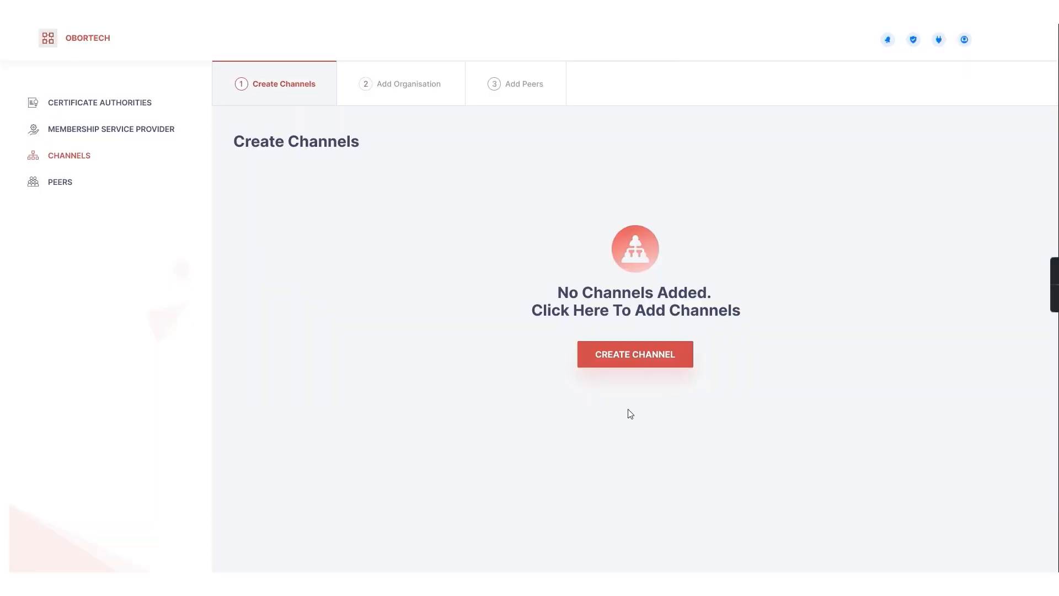
pyautogui.click(620, 360)
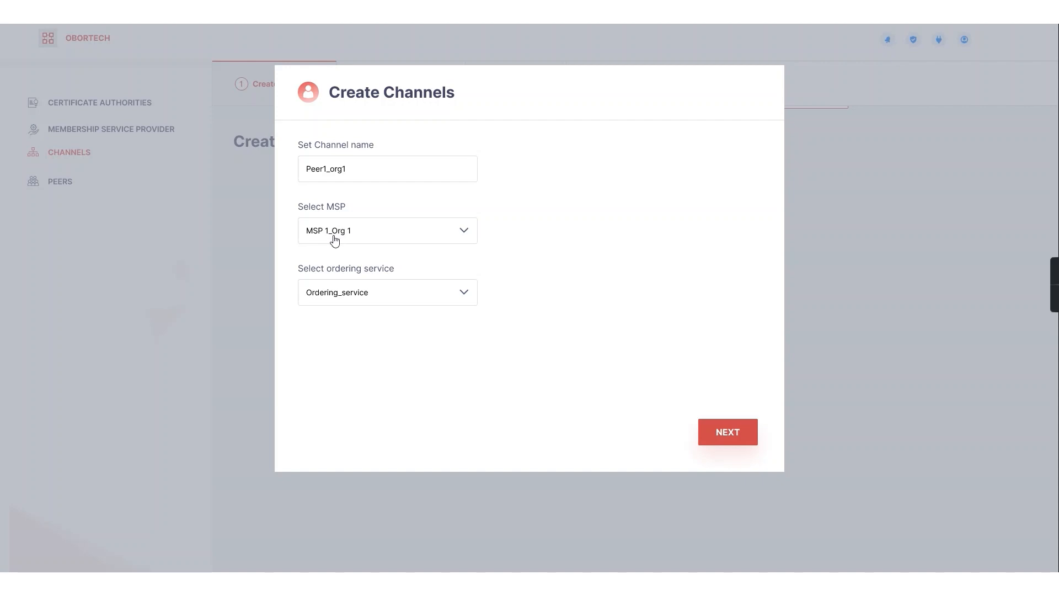
pyautogui.click(722, 433)
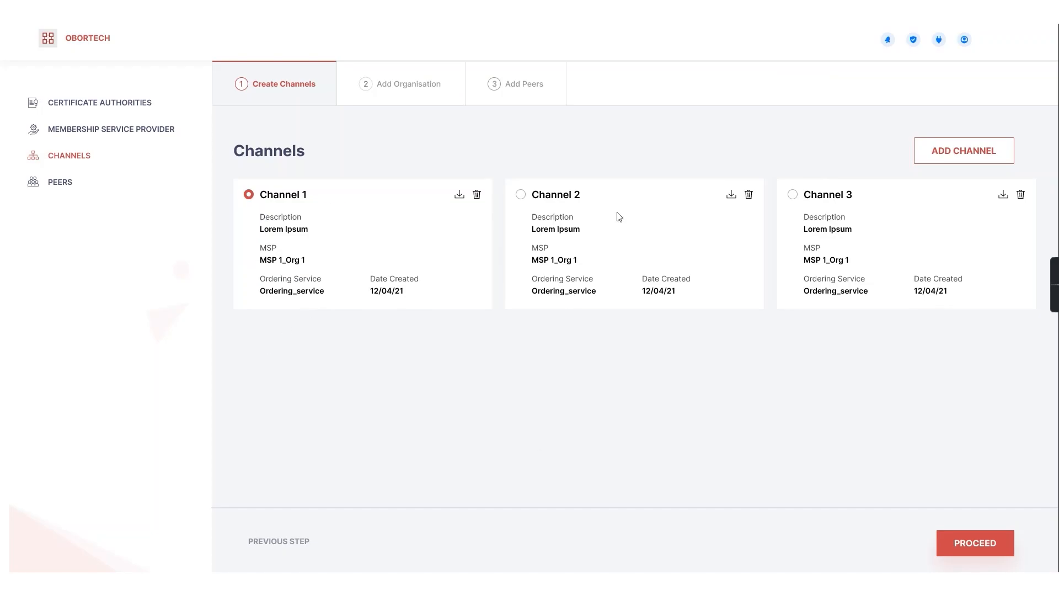
# Proceed with Channel 1, Organisation 1 and Peer1_org1 selected, and finish creating the network
pyautogui.press('Right')
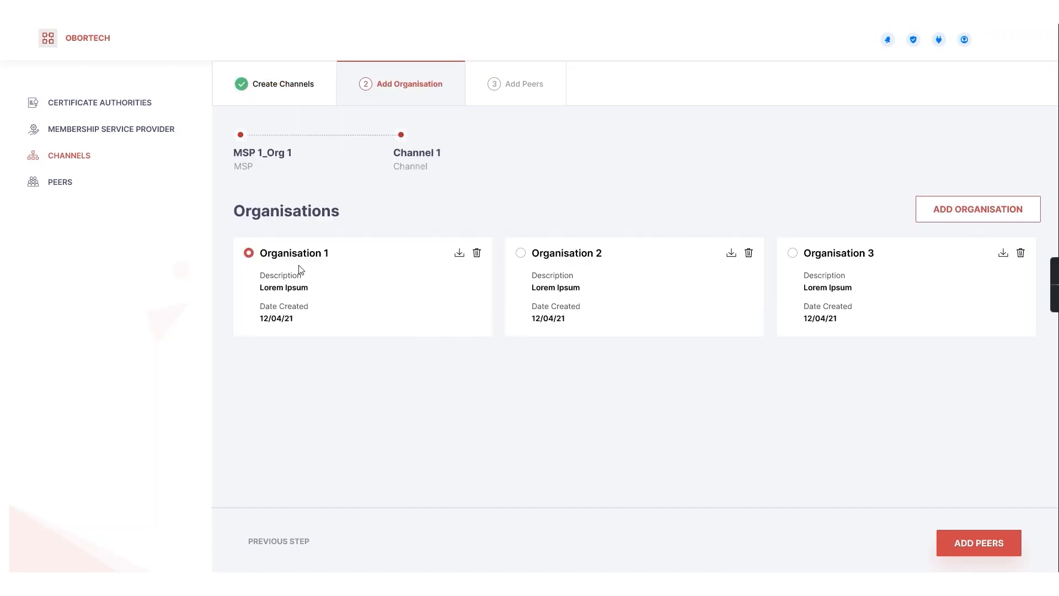
pyautogui.press('Right')
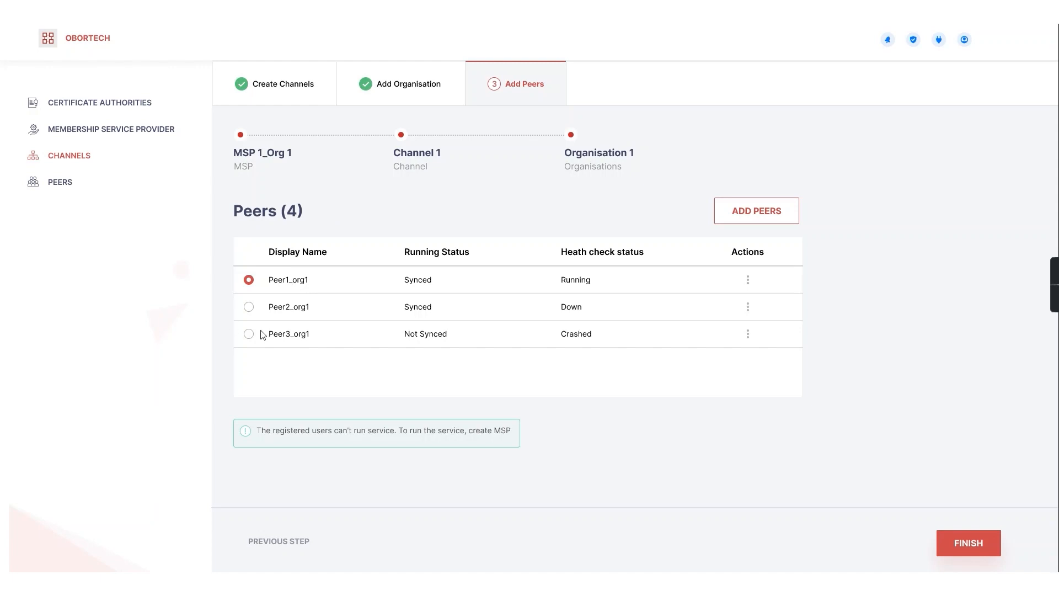
pyautogui.click(955, 544)
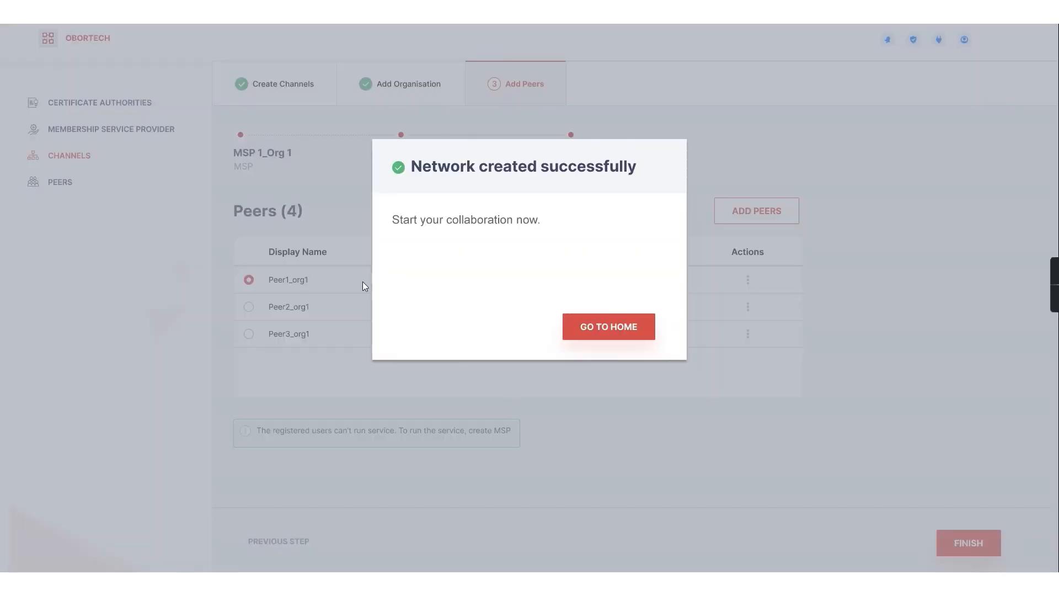